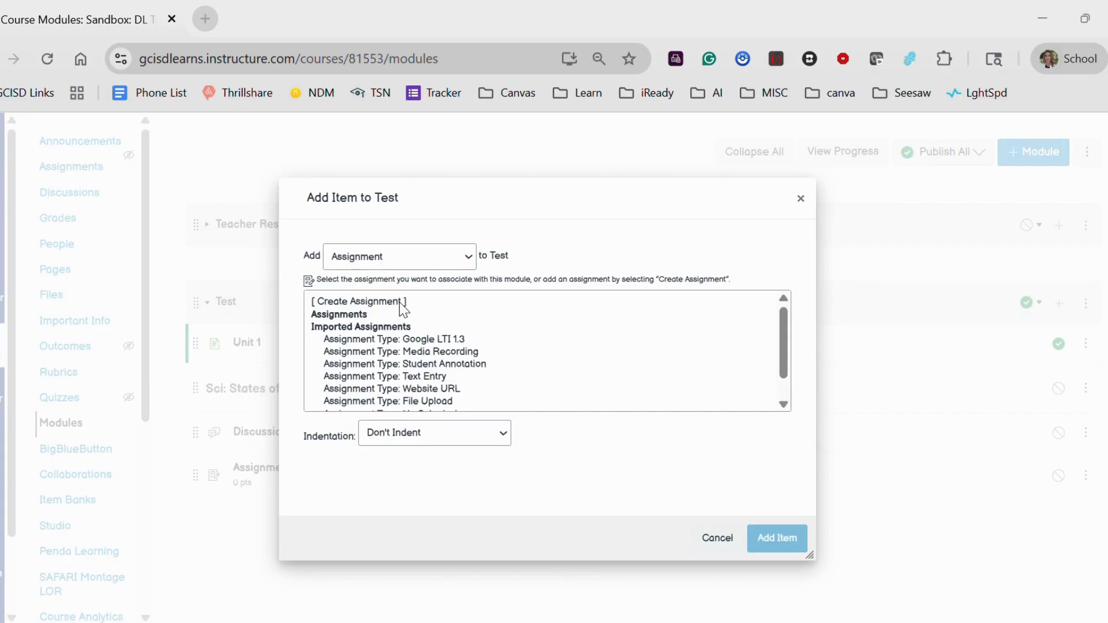
Create a new assignment named "Matter" in the Test module, without indentation.
click(402, 309)
click(410, 436)
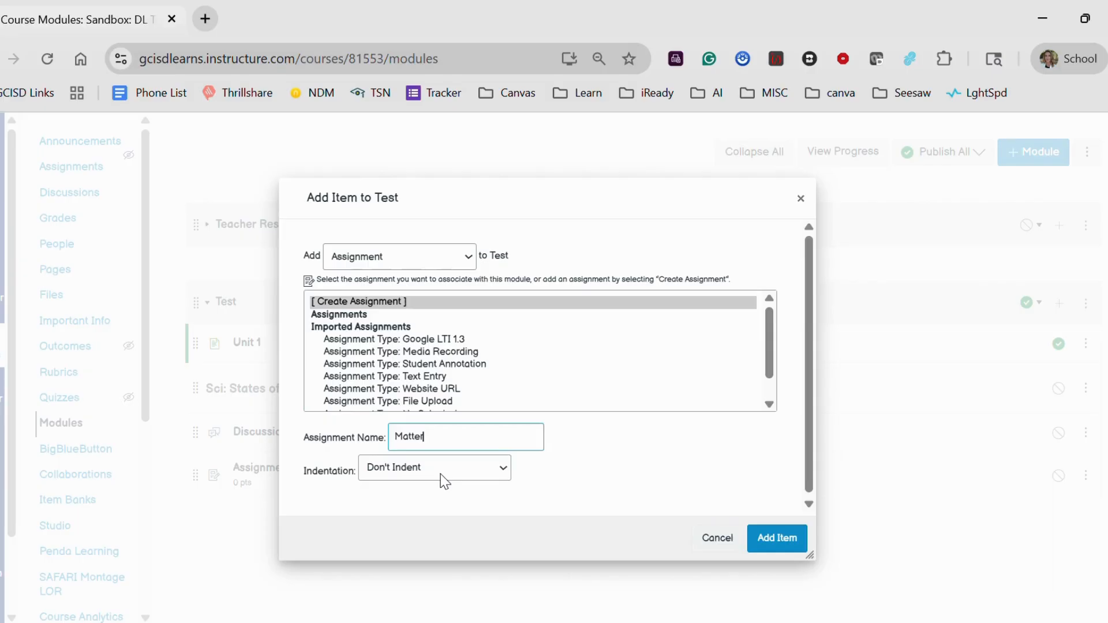
click(785, 541)
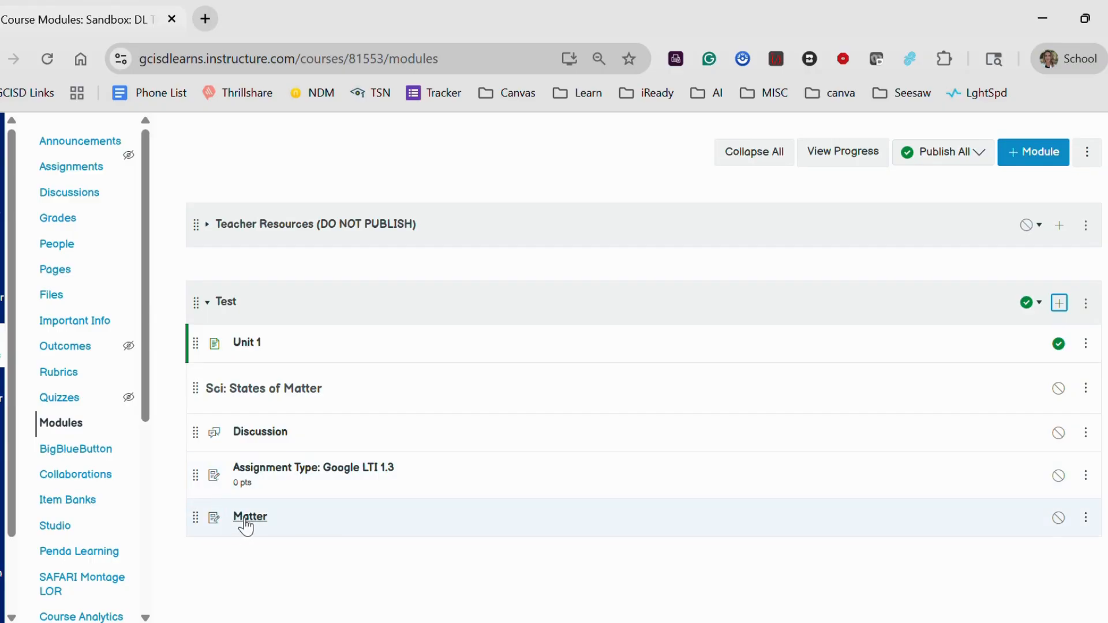
Open the Matter assignment for editing and enter "Directions, links, google drive..." as its description.
click(247, 525)
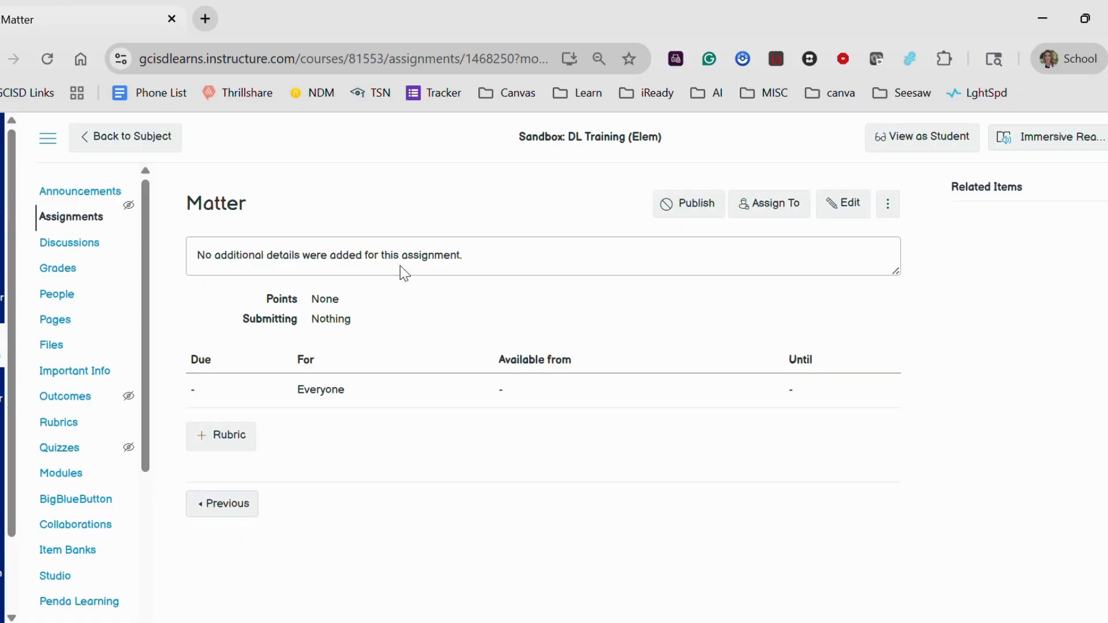
click(845, 205)
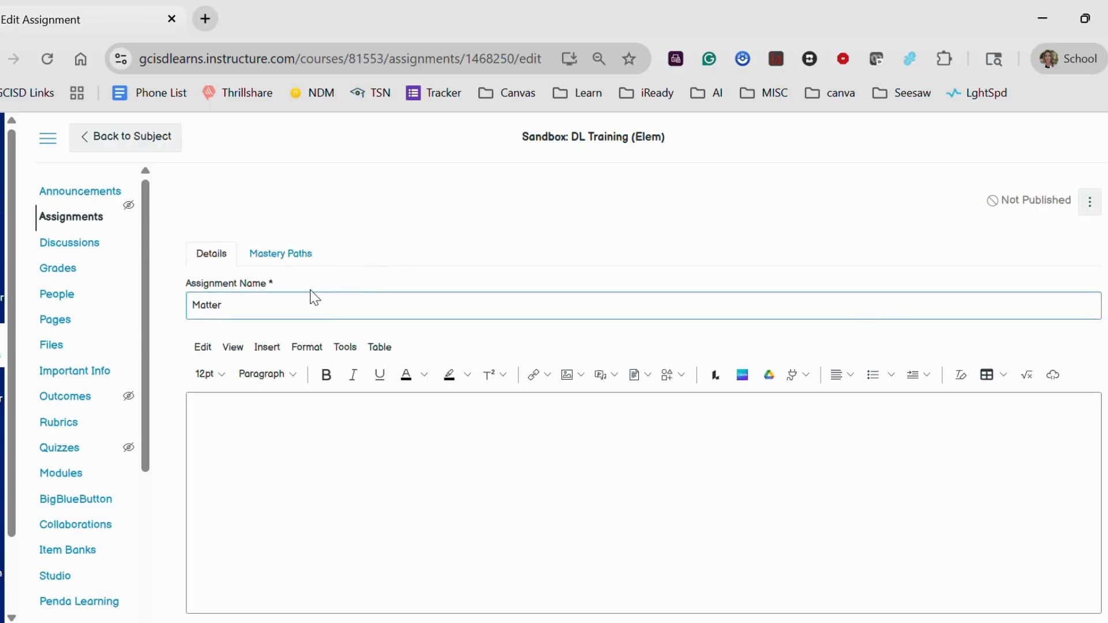
click(266, 429)
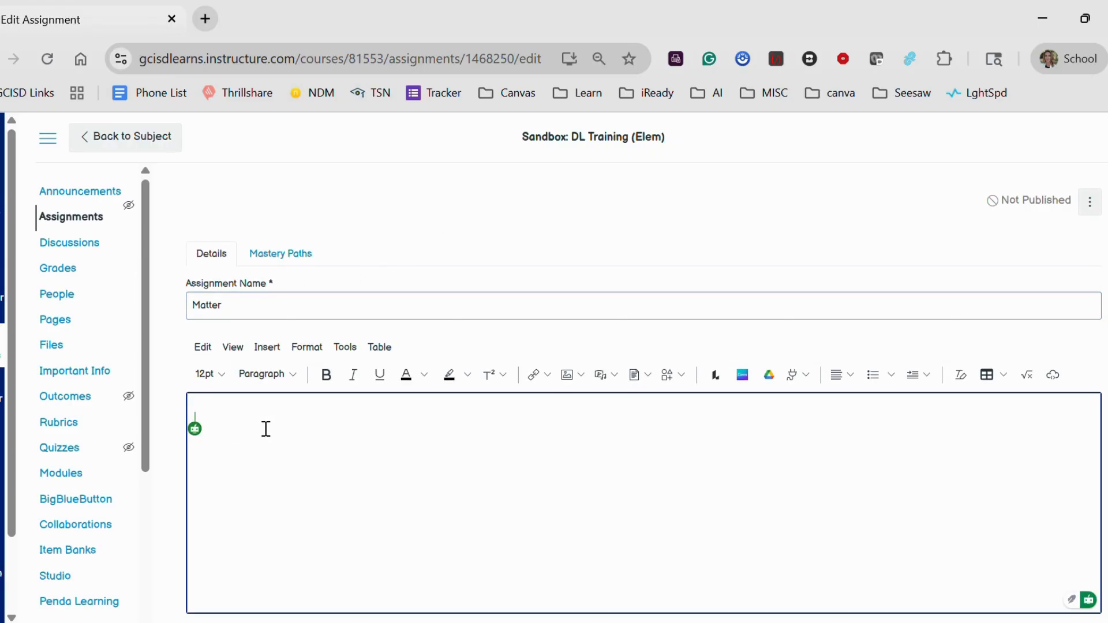
text(Directio)
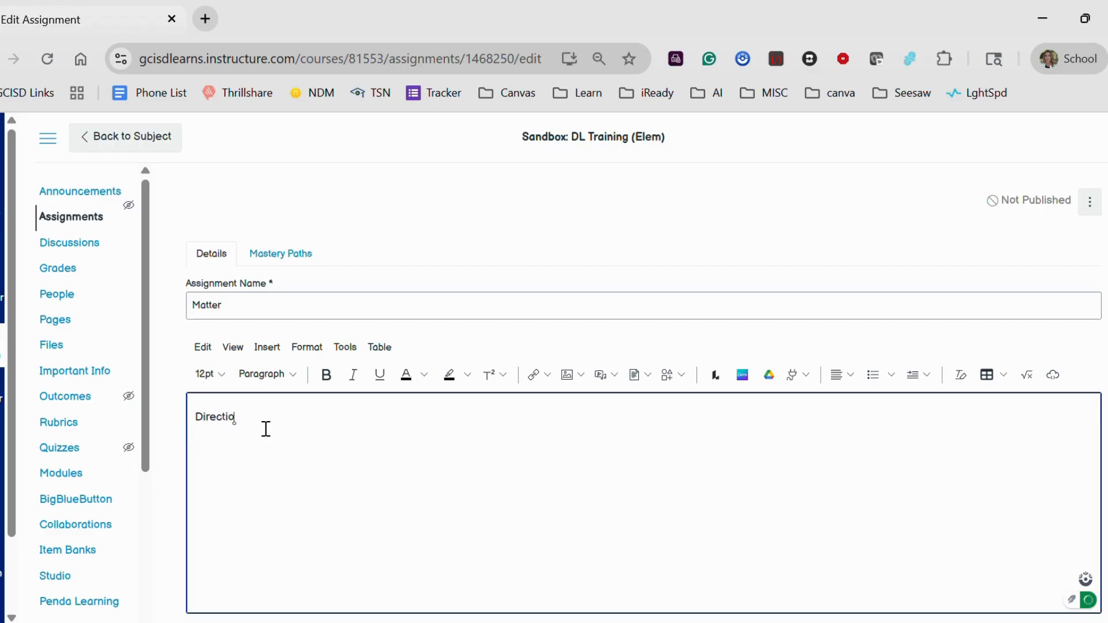
text(ns, links, google drive....)
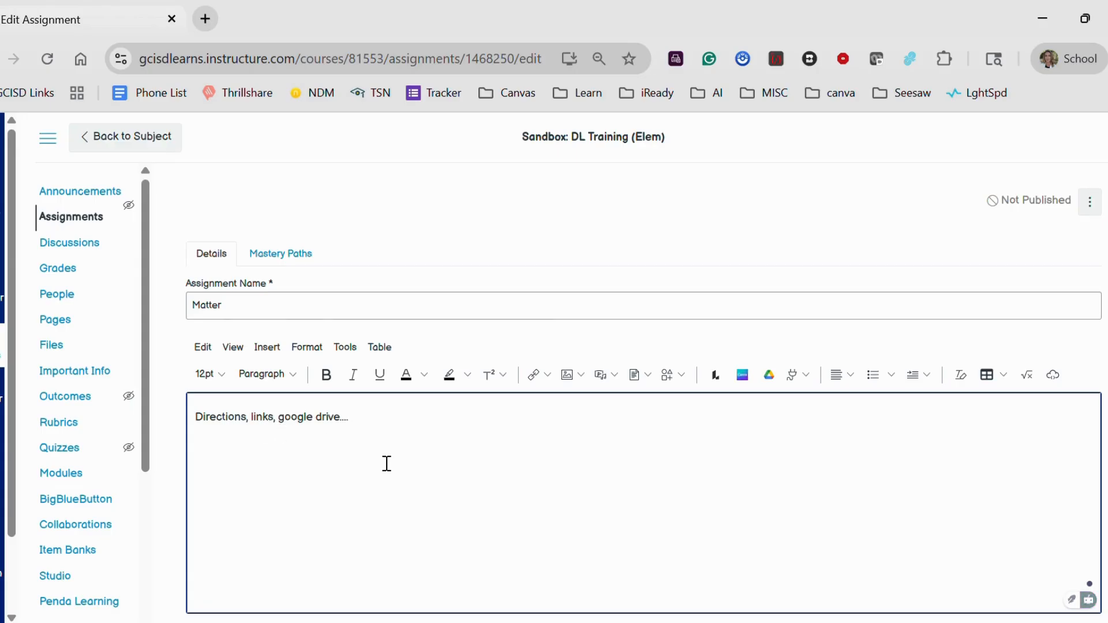
Set the assignment's points to 100.
scroll(386, 463, down, 2)
scroll(386, 463, down, 2)
scroll(386, 463, down, 2)
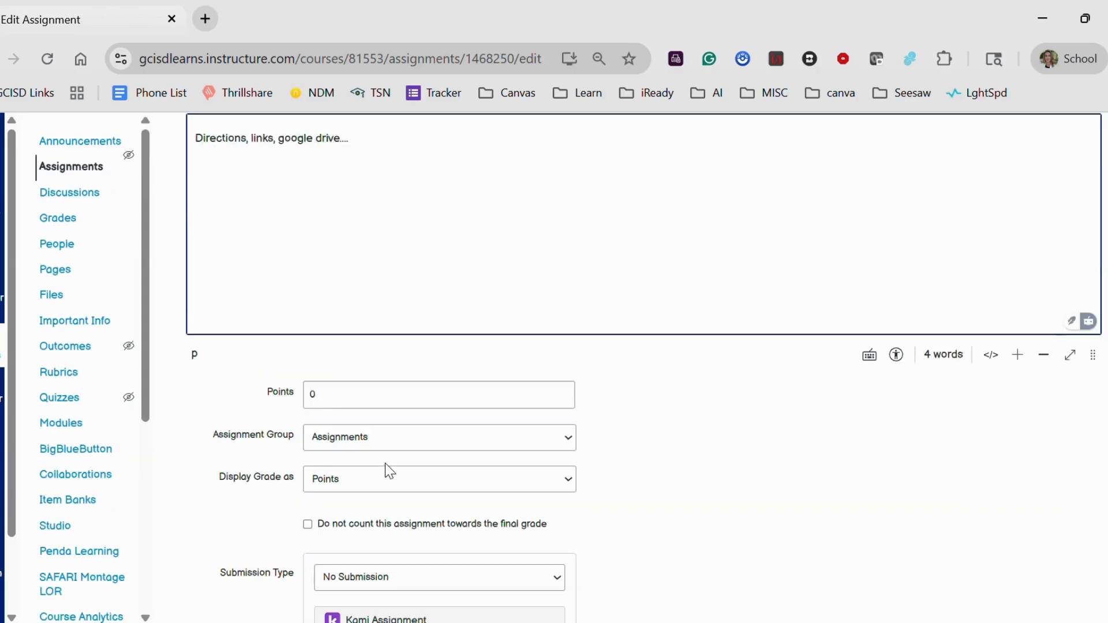
click(362, 398)
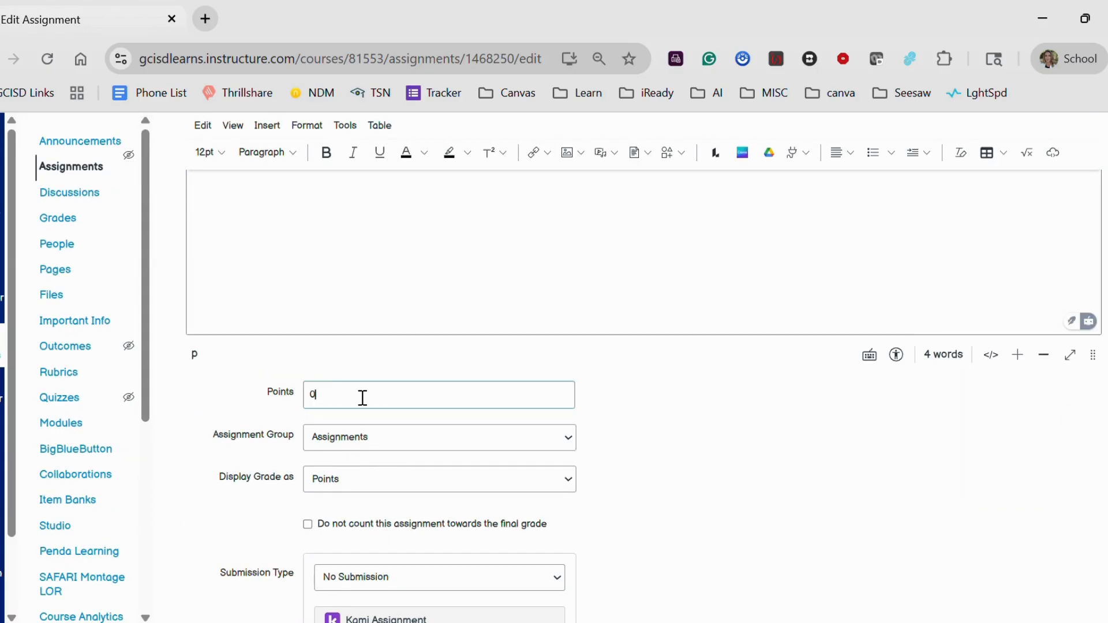
key(BackSpace)
text(100)
Create a new assignment group named "FOR" for this assignment.
click(395, 447)
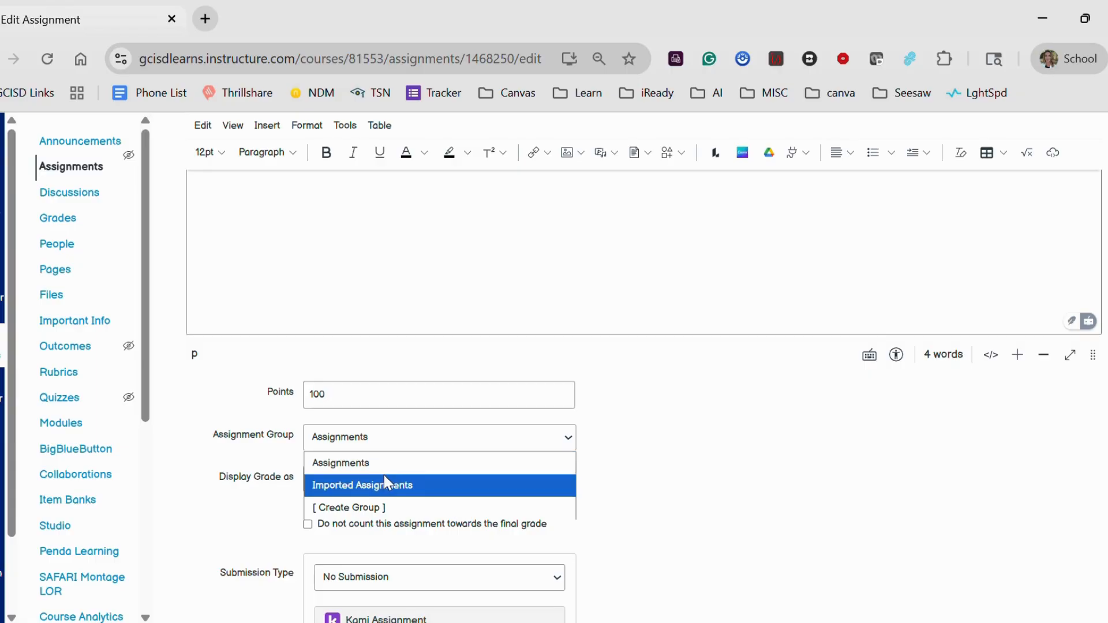
click(381, 508)
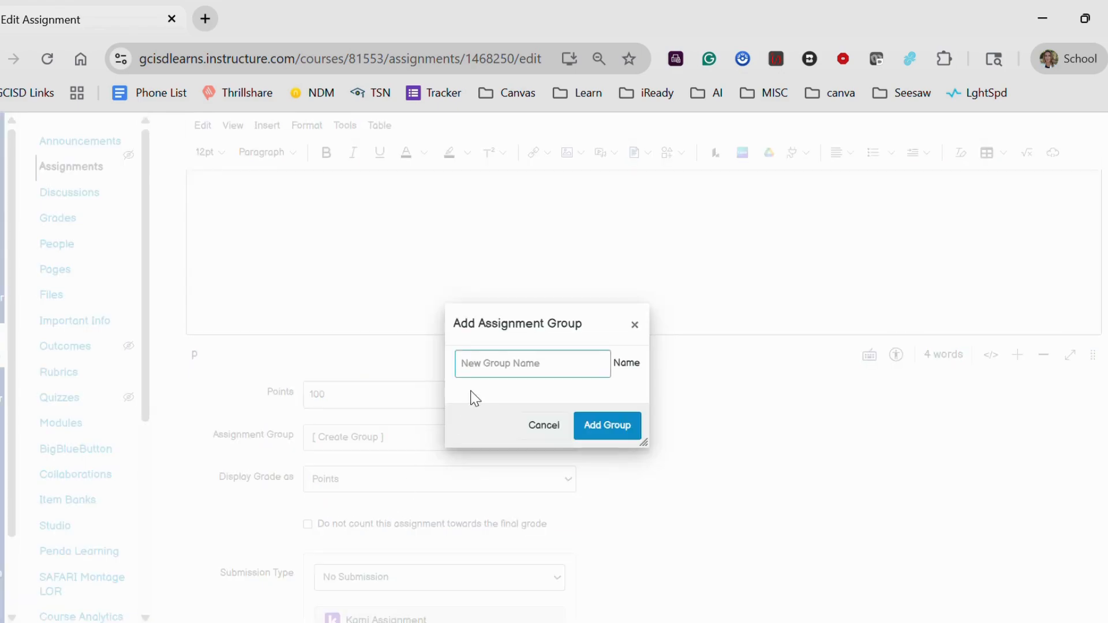
text(FOR)
click(621, 433)
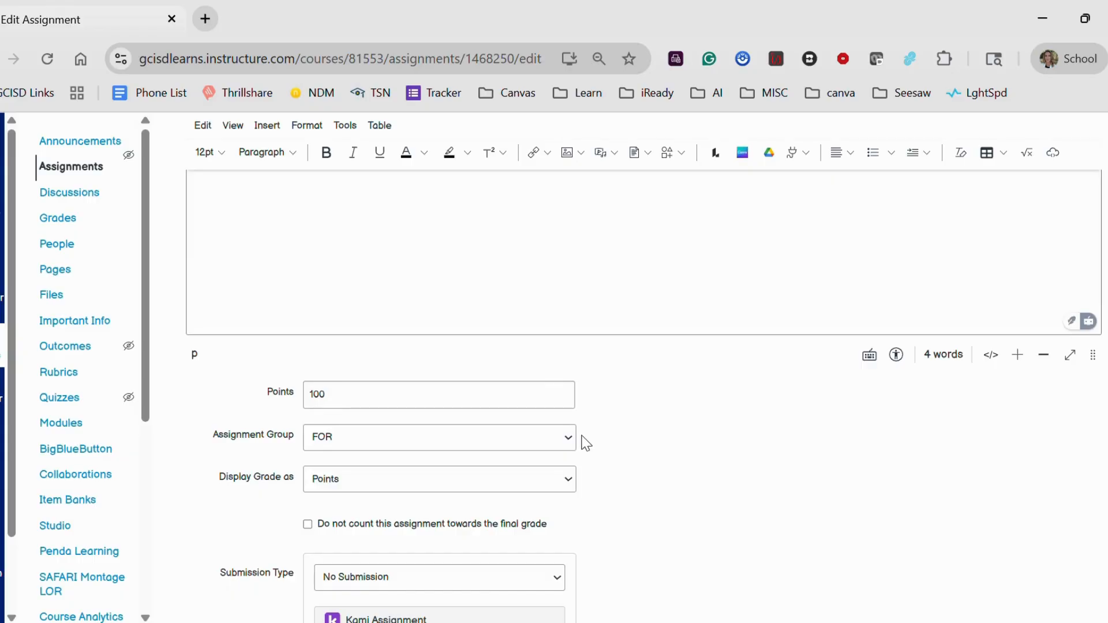
Create another assignment group named "SUM", and set this assignment's group back to FOR.
click(569, 440)
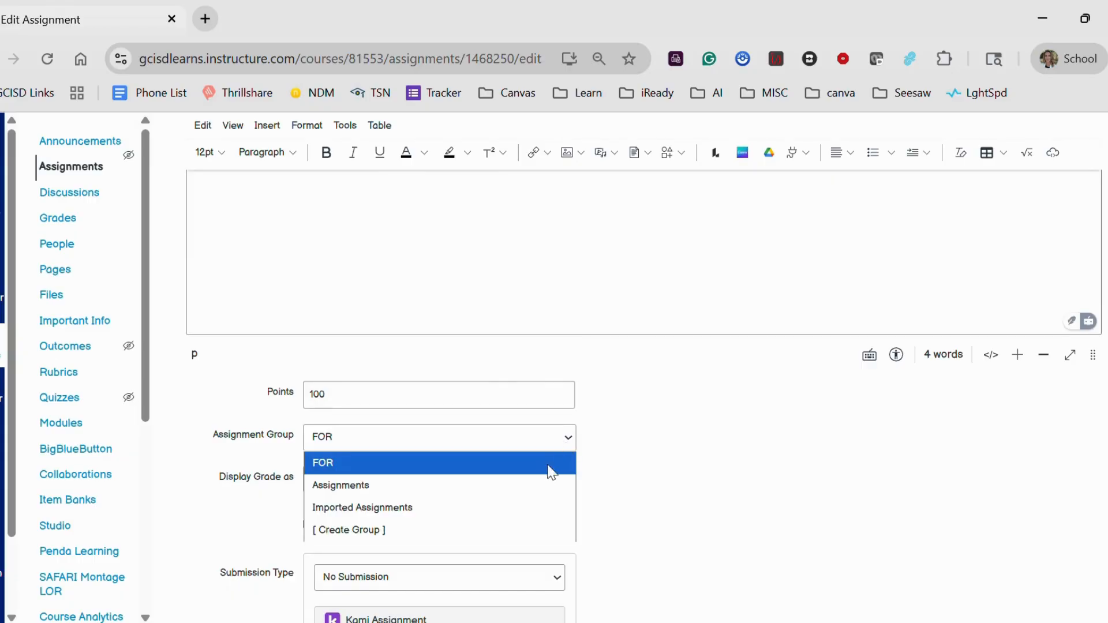
click(518, 529)
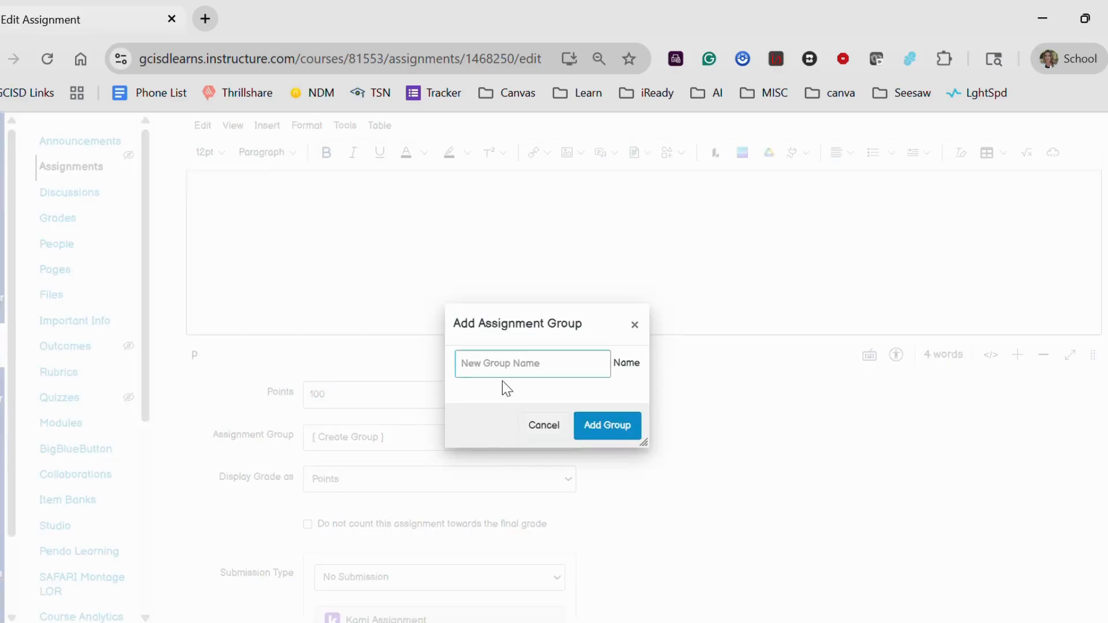
text(SUM)
click(617, 428)
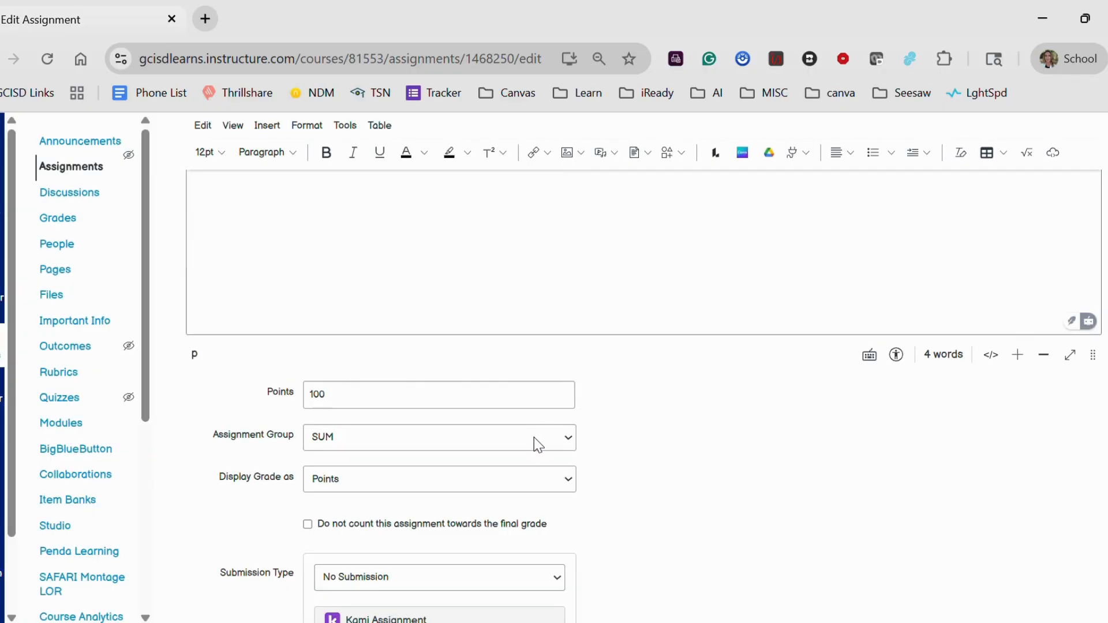
click(535, 440)
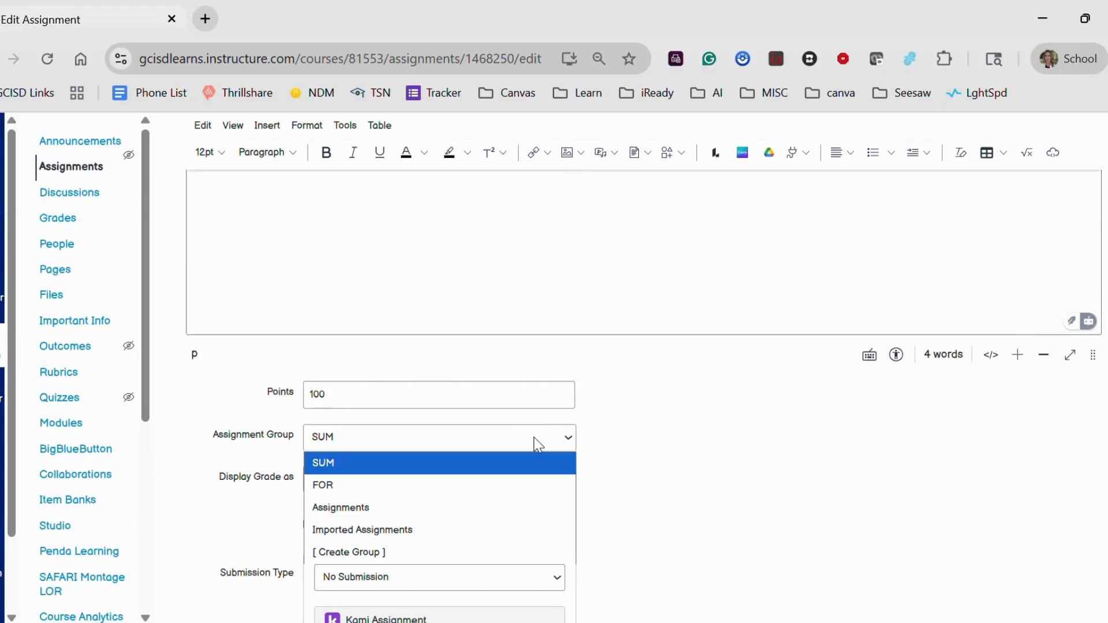
click(527, 490)
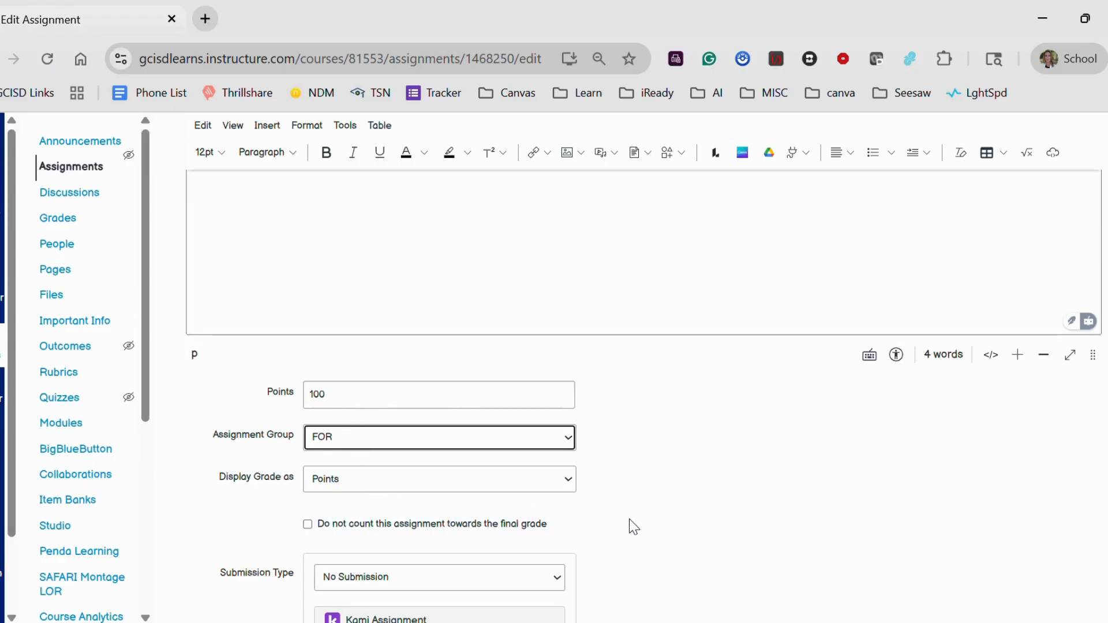
Set the assignment's submission type to Online.
scroll(629, 519, down, 1)
scroll(668, 494, down, 1)
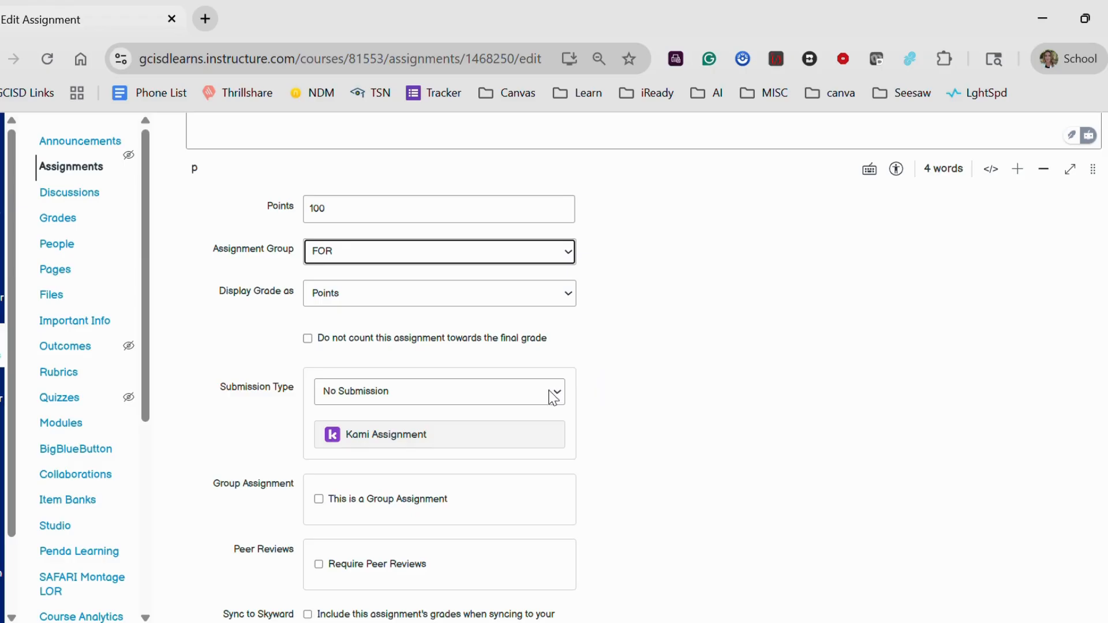
click(414, 393)
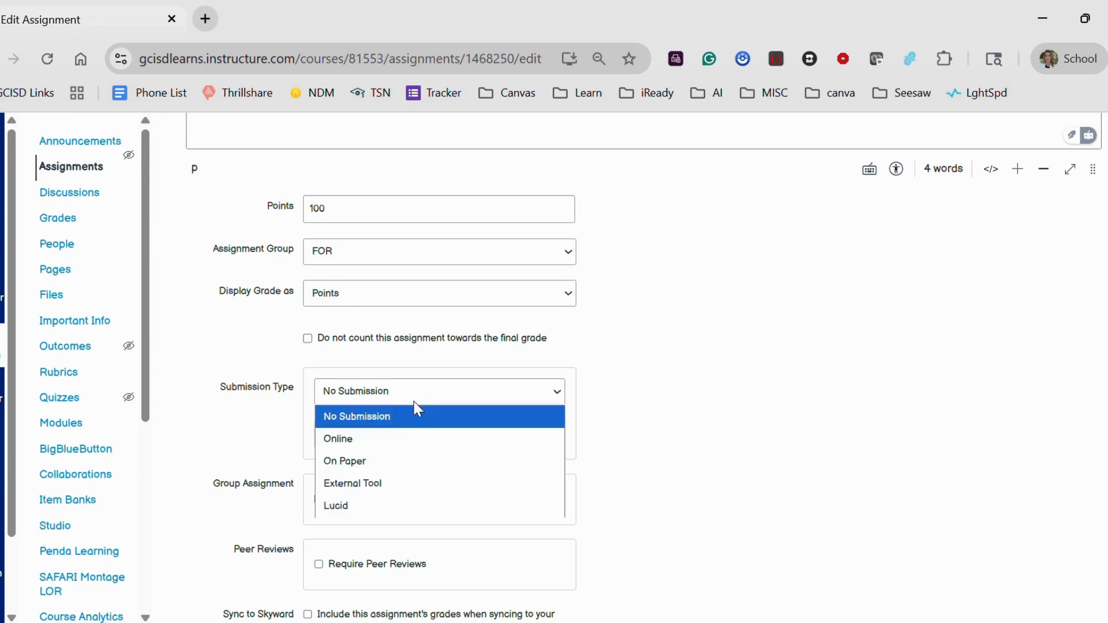
click(397, 441)
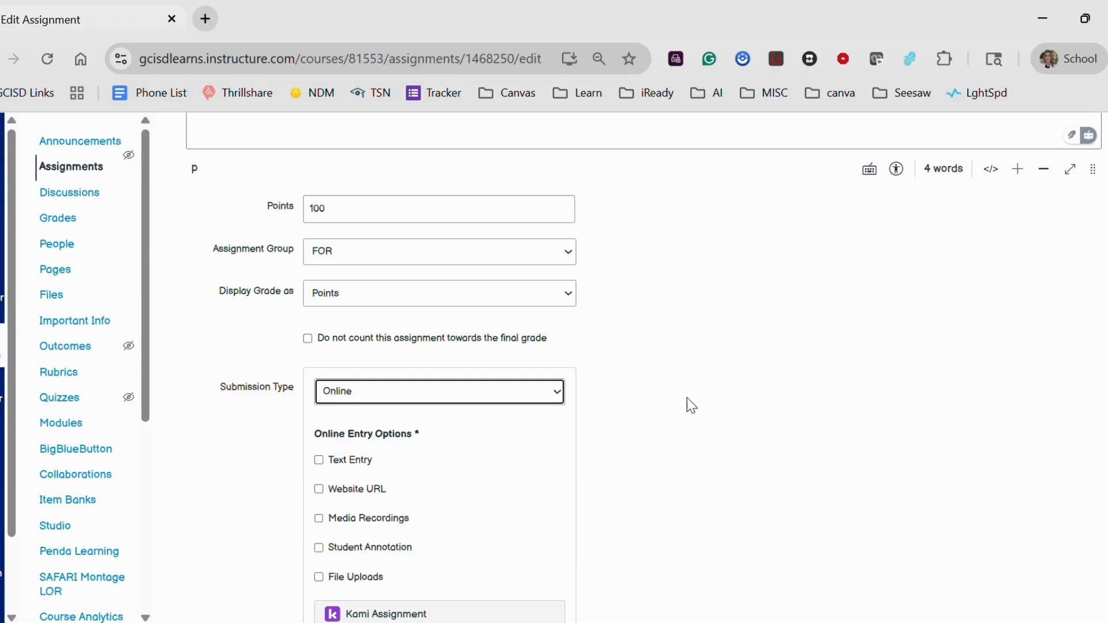
Enable Text Entry, Website URL, Media Recordings, Student Annotation and File Uploads as online entry options.
scroll(688, 409, down, 2)
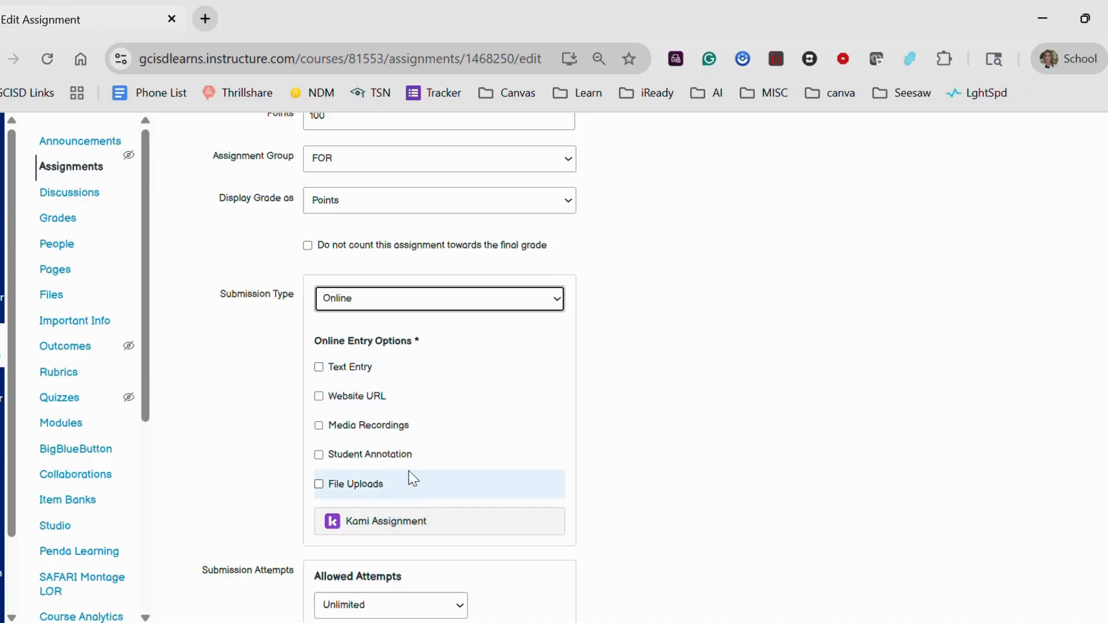
click(361, 369)
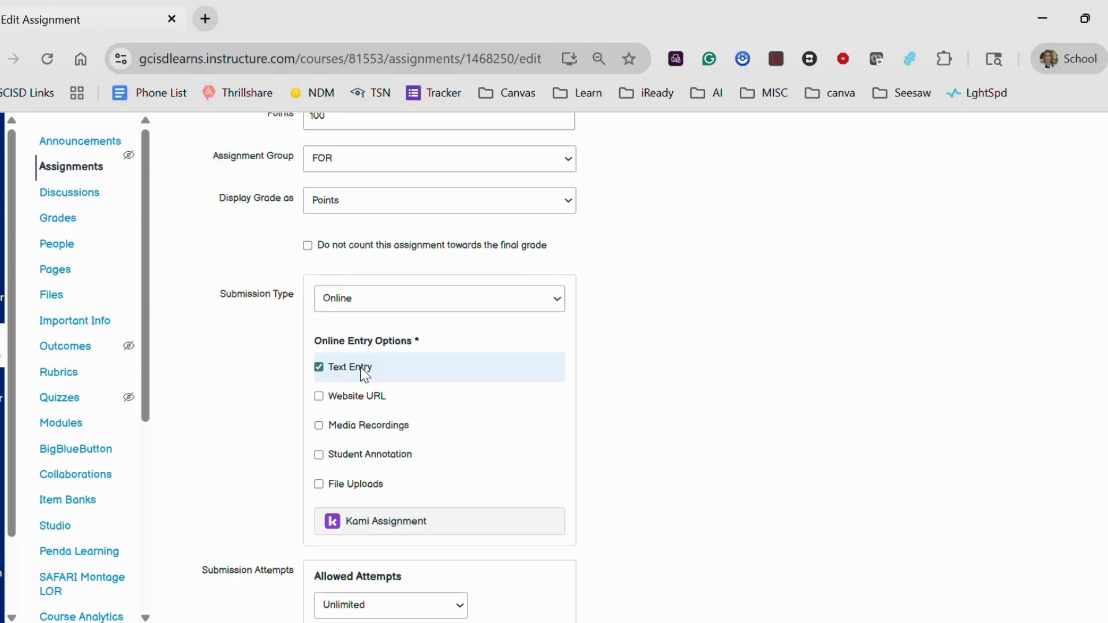
click(356, 398)
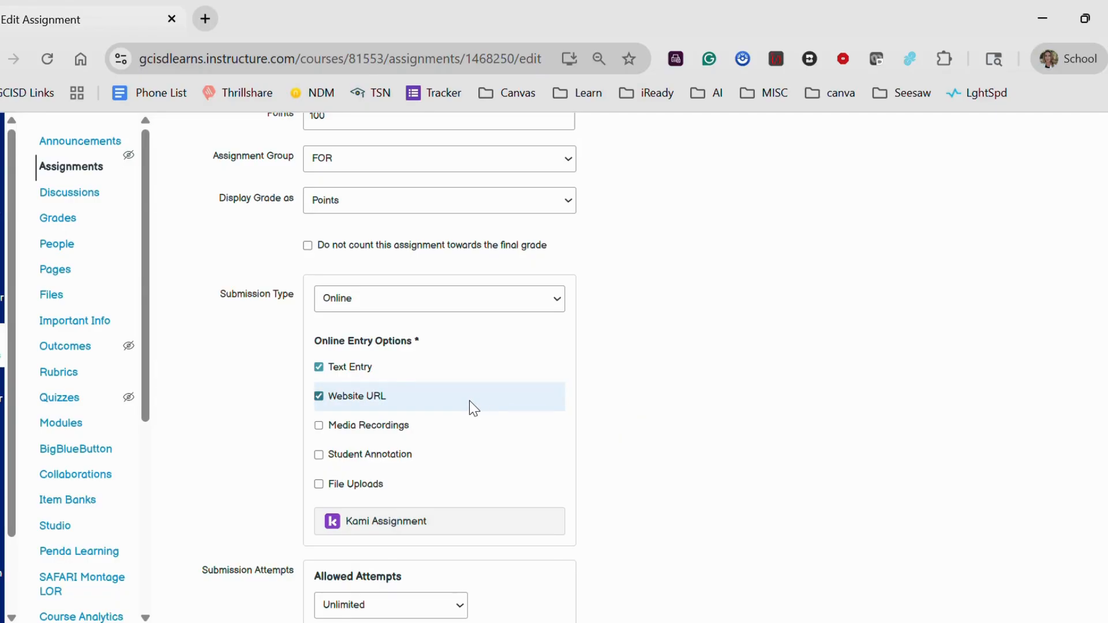
click(451, 425)
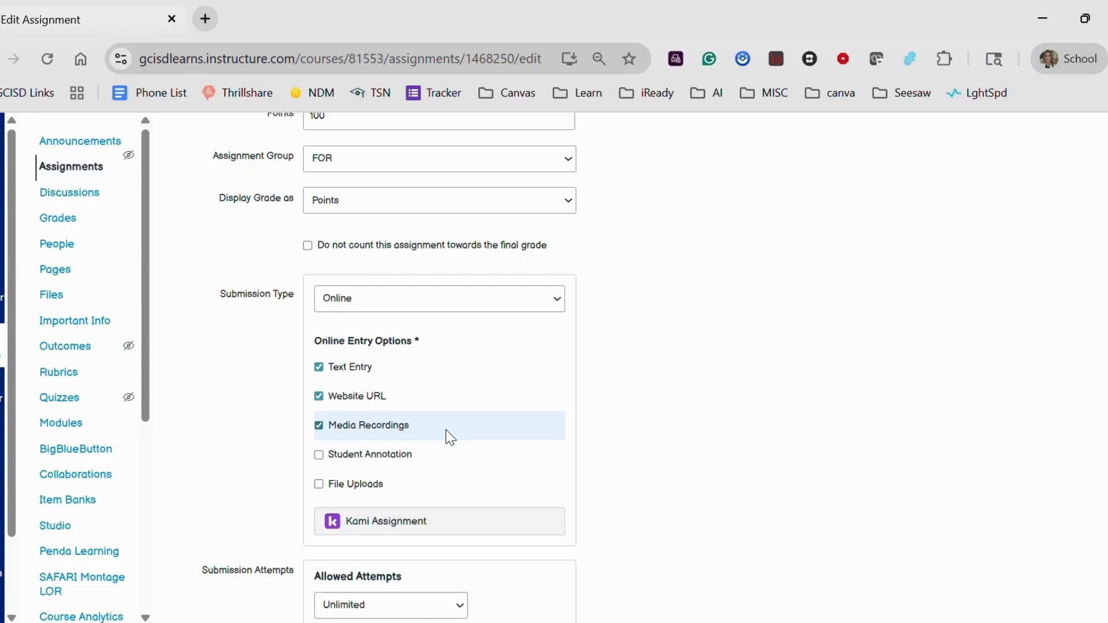
click(411, 455)
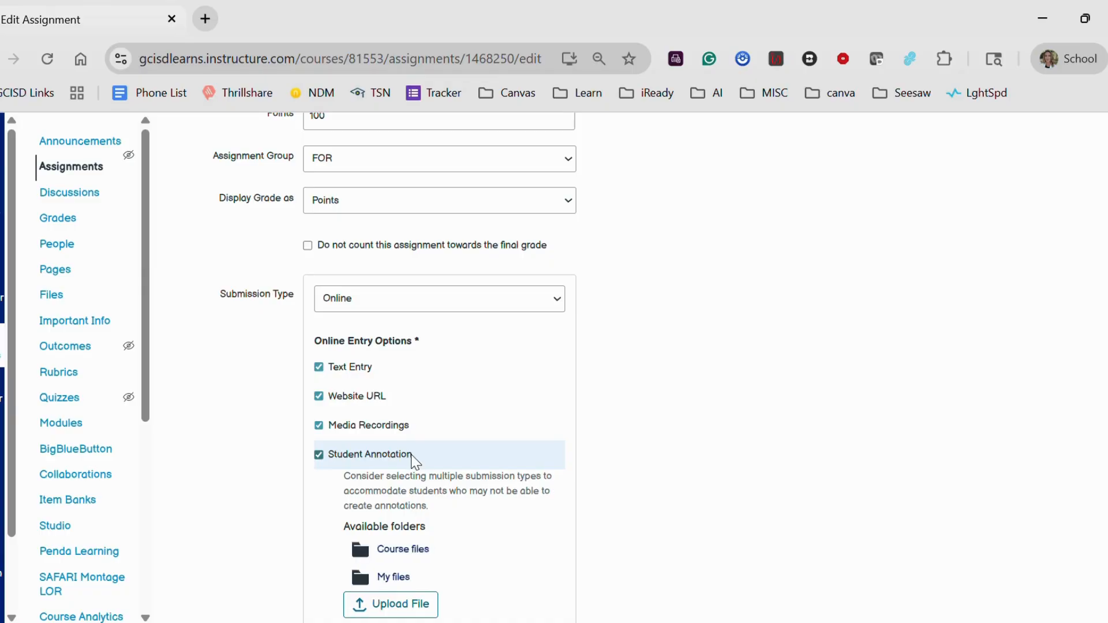
scroll(687, 471, down, 2)
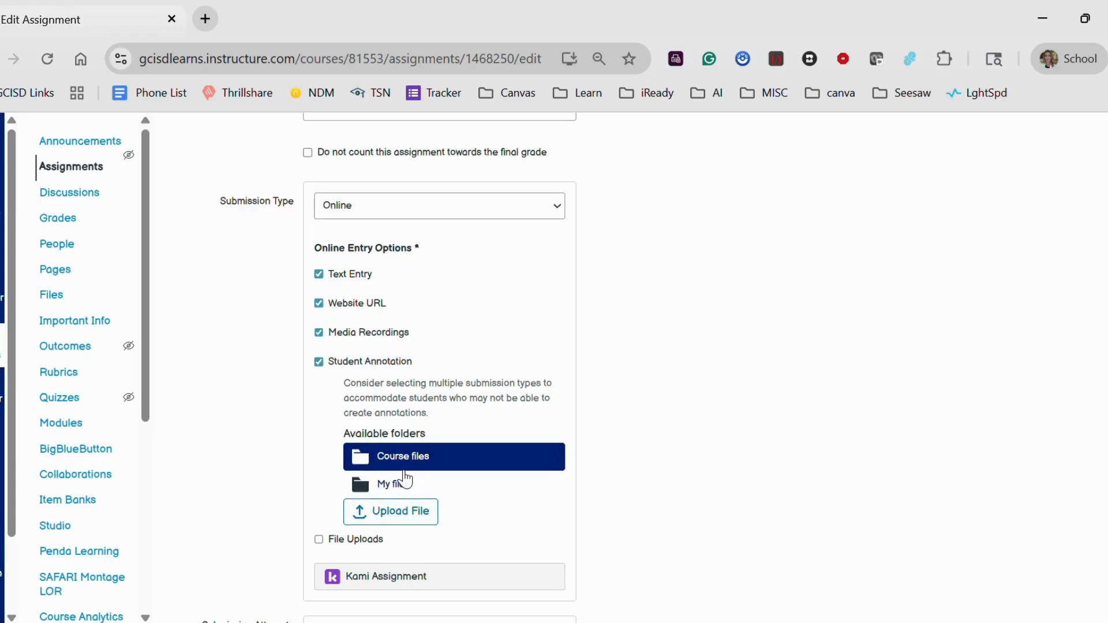
click(319, 540)
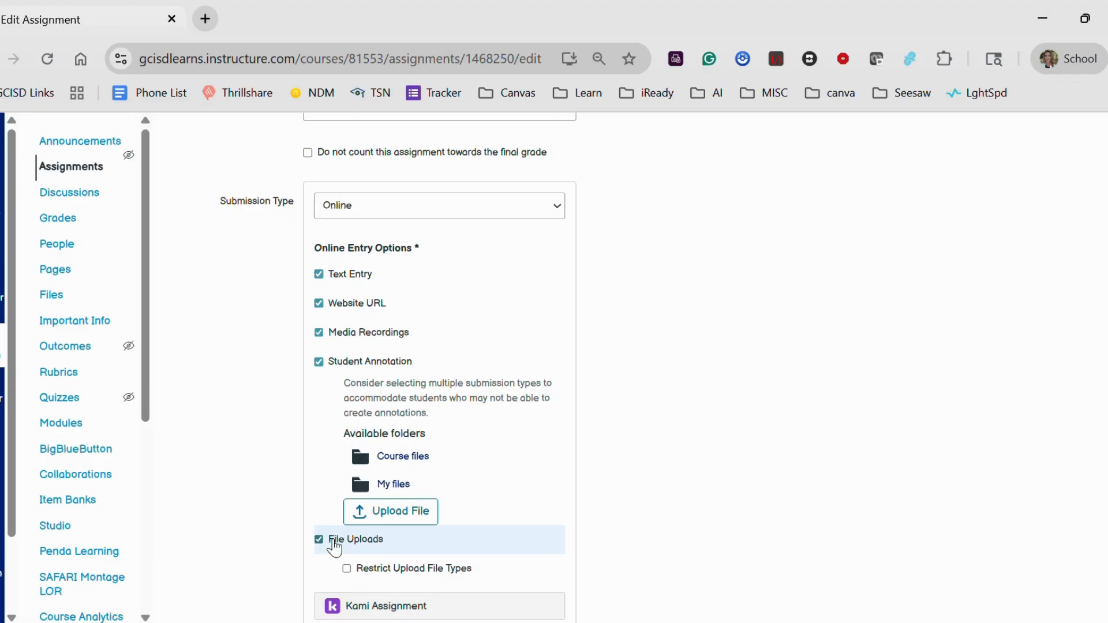
Restrict the upload file types to the pdf extension.
scroll(628, 512, down, 2)
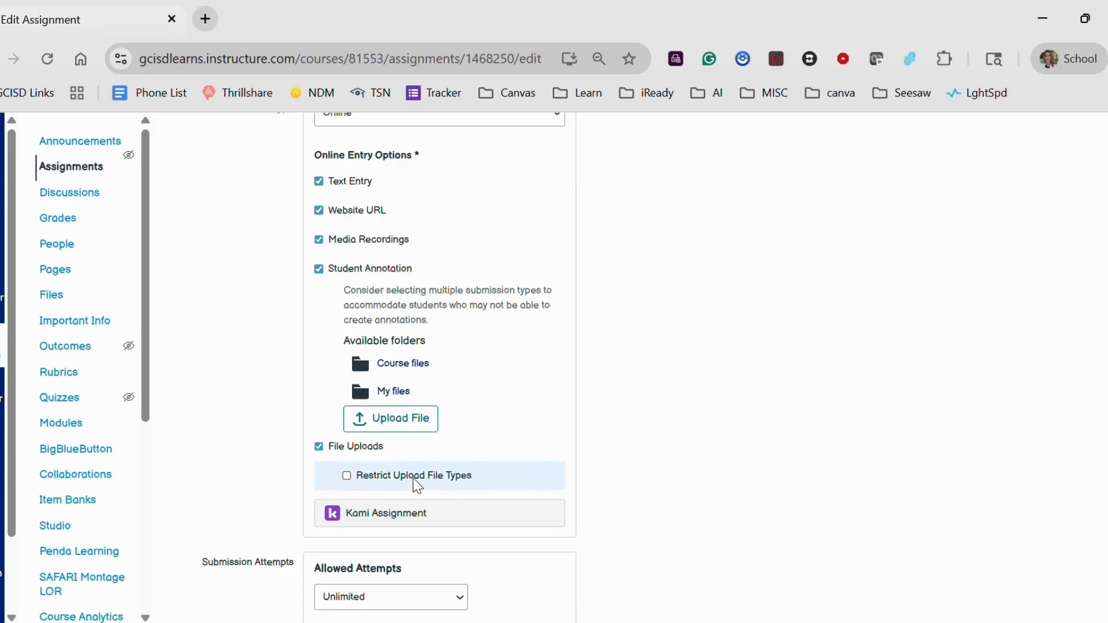
click(346, 479)
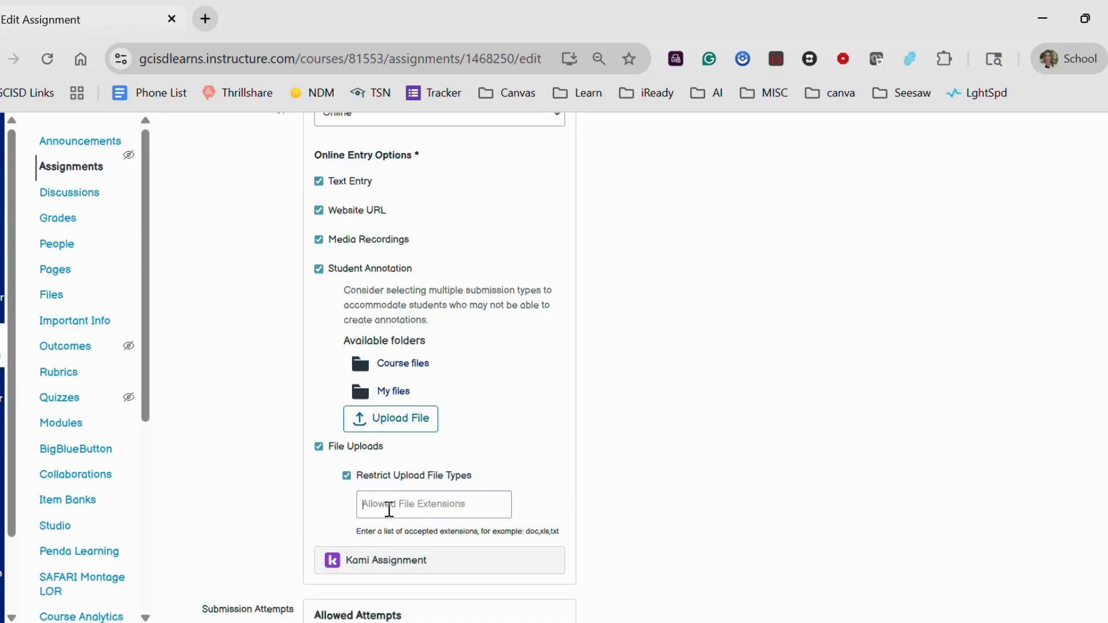
text(pdf)
Change the submission type to On Paper.
scroll(702, 444, up, 3)
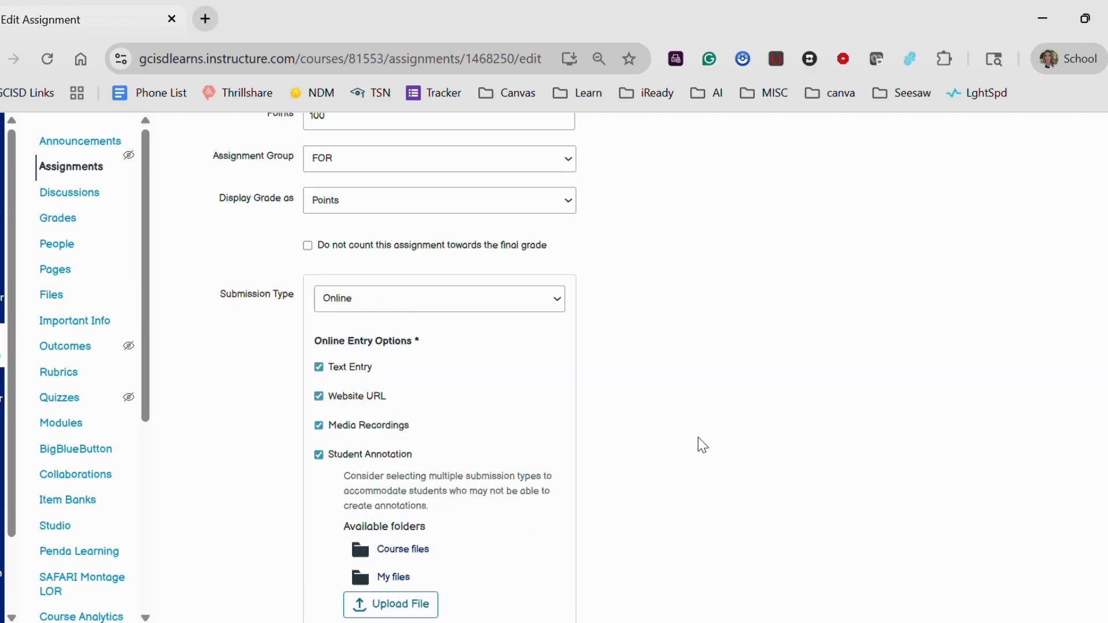
click(403, 300)
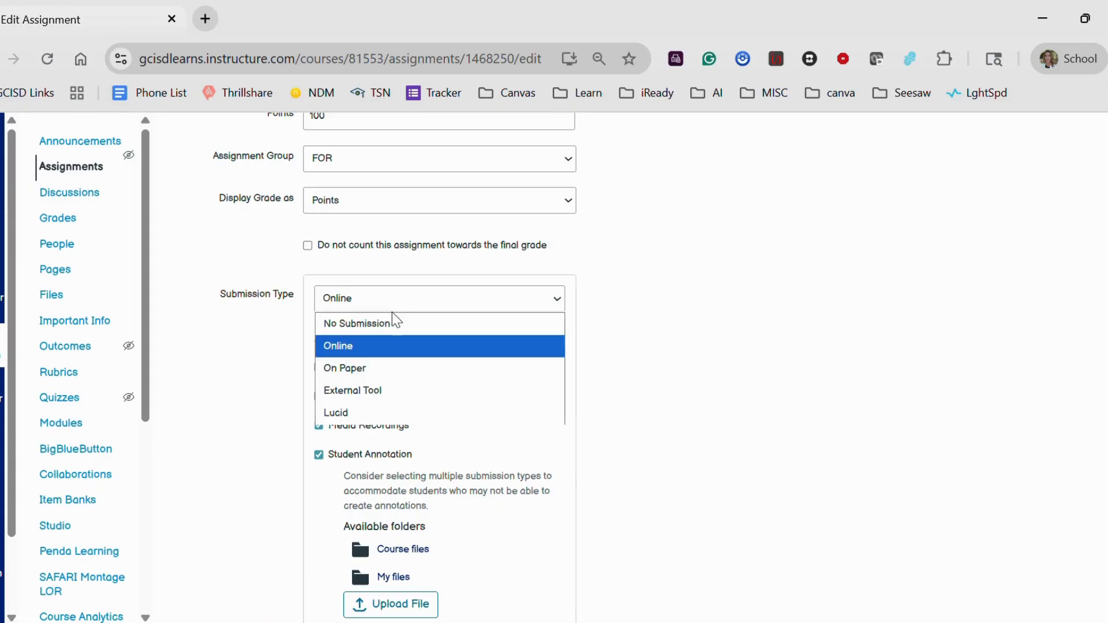
click(364, 367)
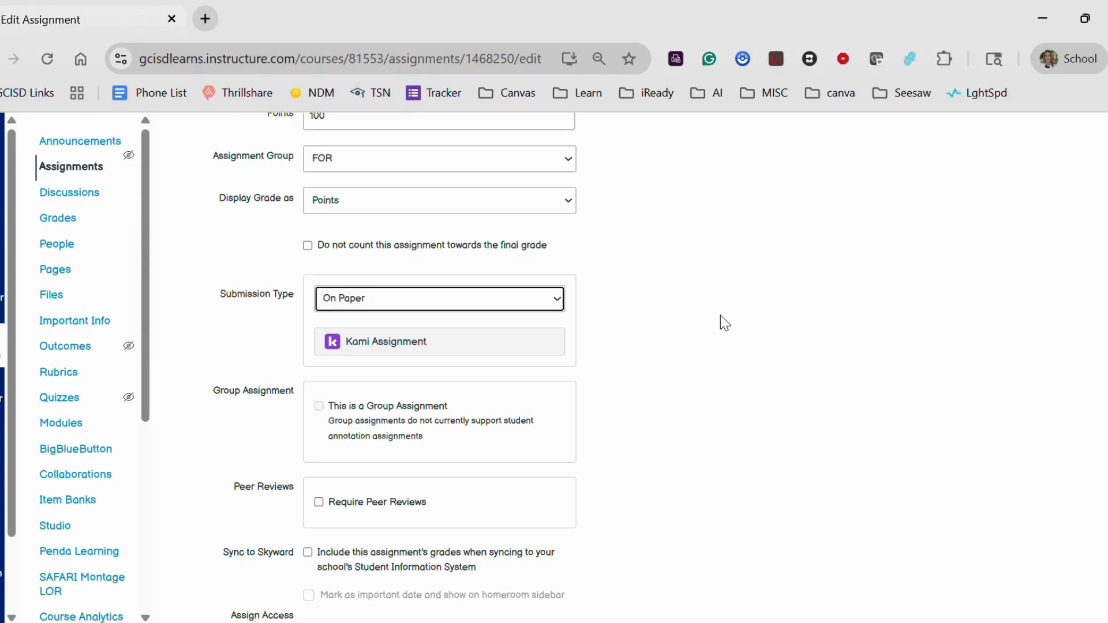
Change the submission type to External Tool.
click(555, 307)
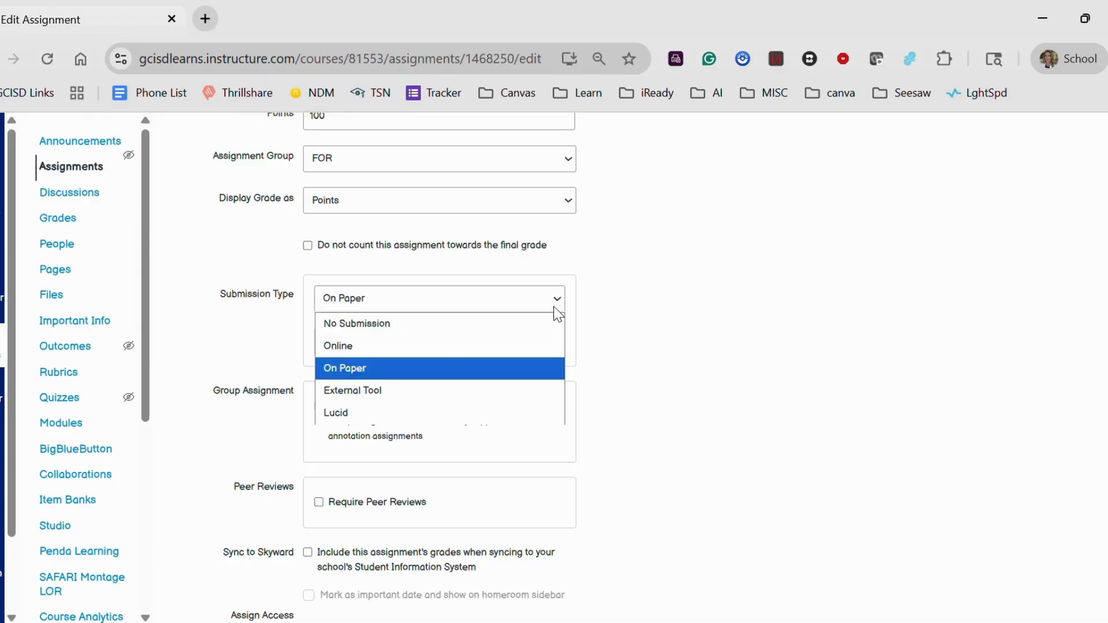
click(501, 390)
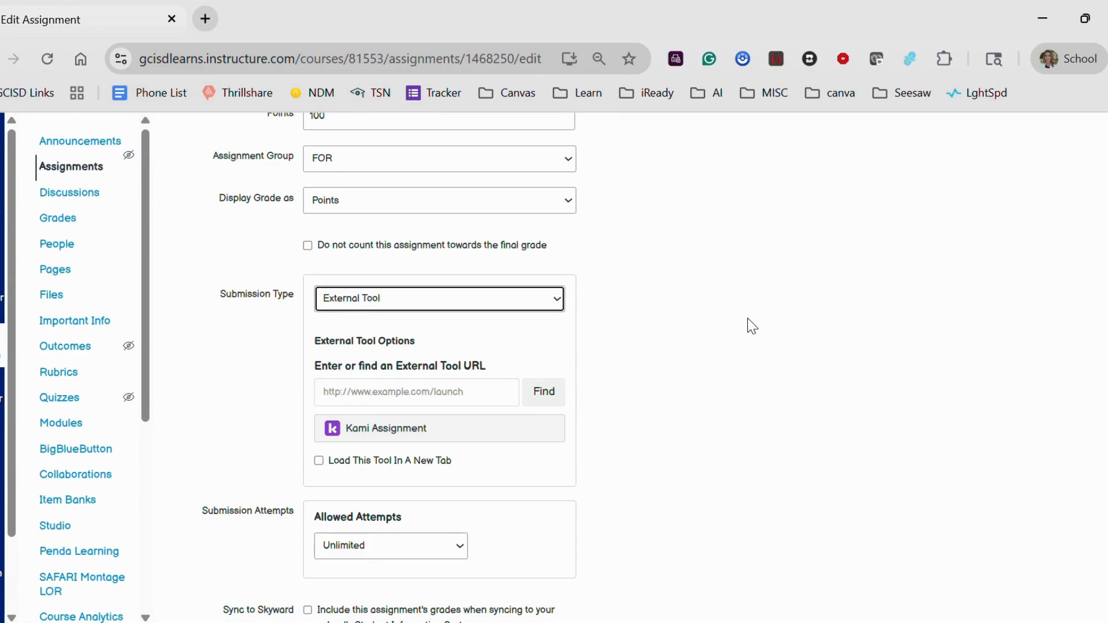
scroll(729, 330, down, 2)
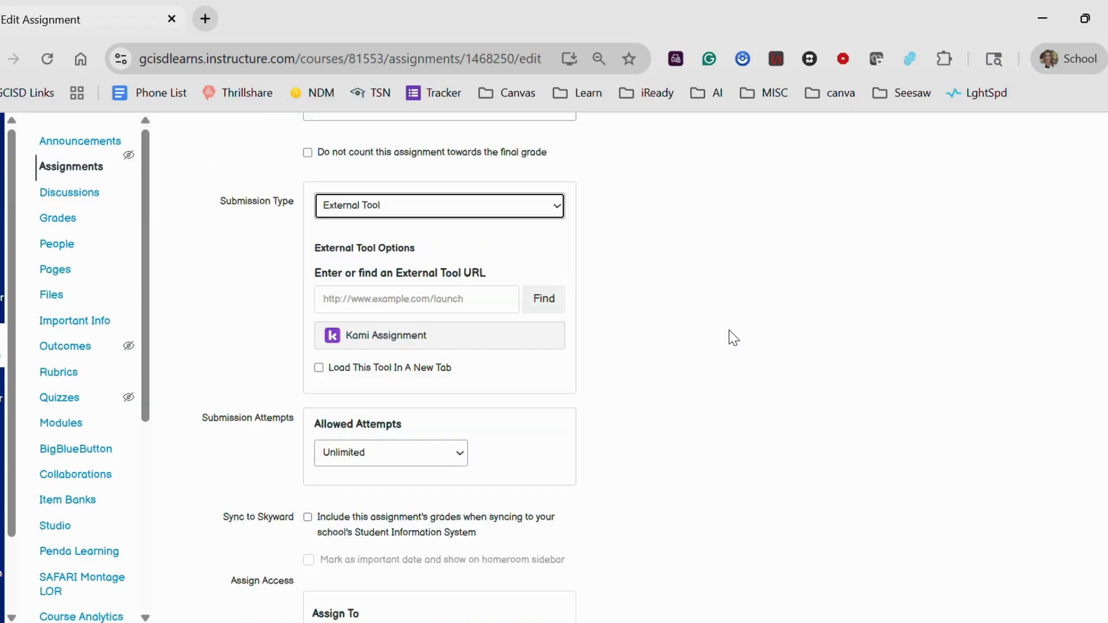
Set the assignment's due date for everyone to Oct 1, 2025.
scroll(729, 330, down, 4)
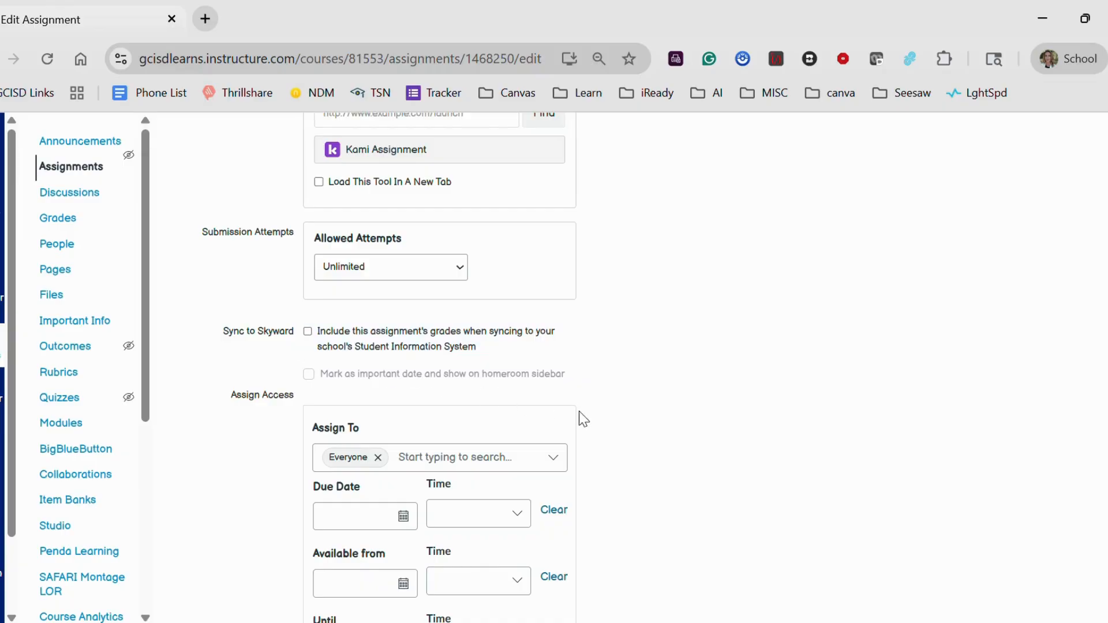
scroll(696, 421, down, 3)
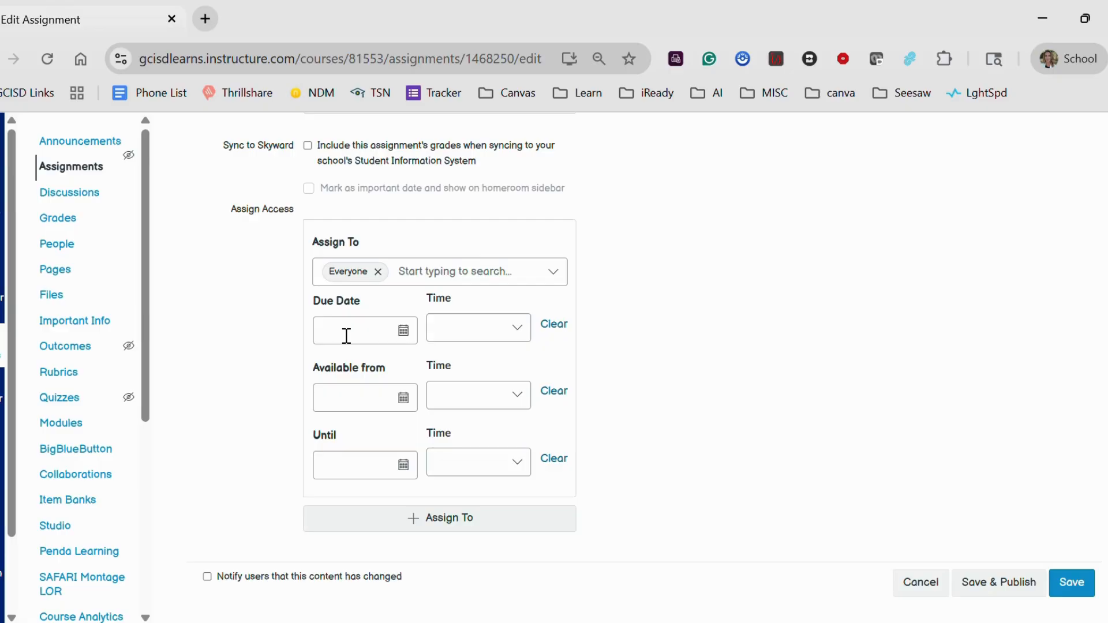
click(404, 331)
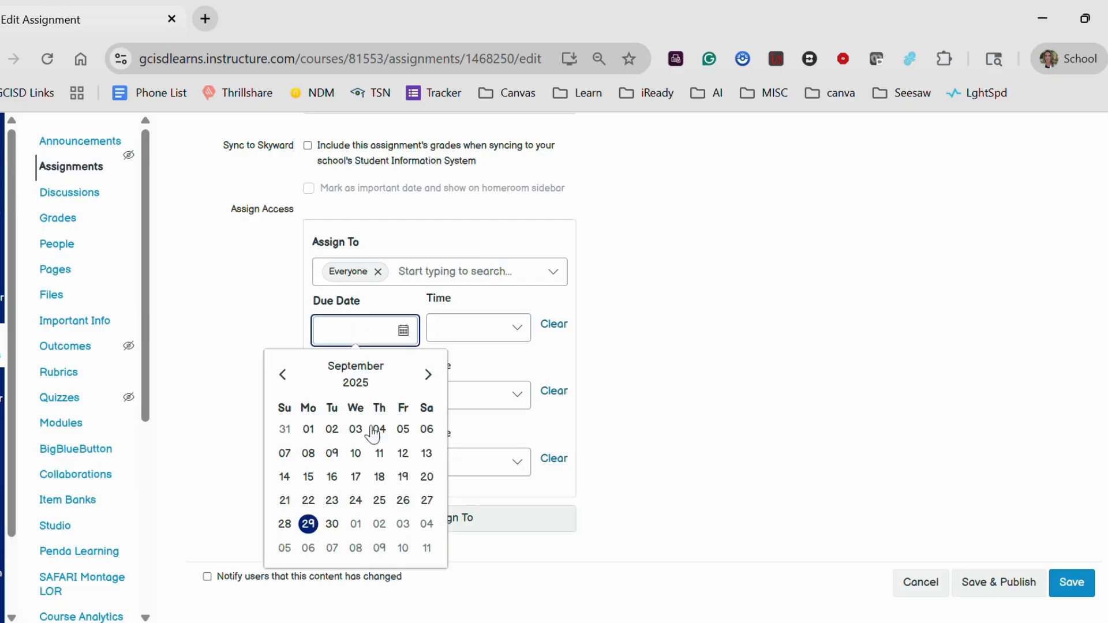
click(355, 525)
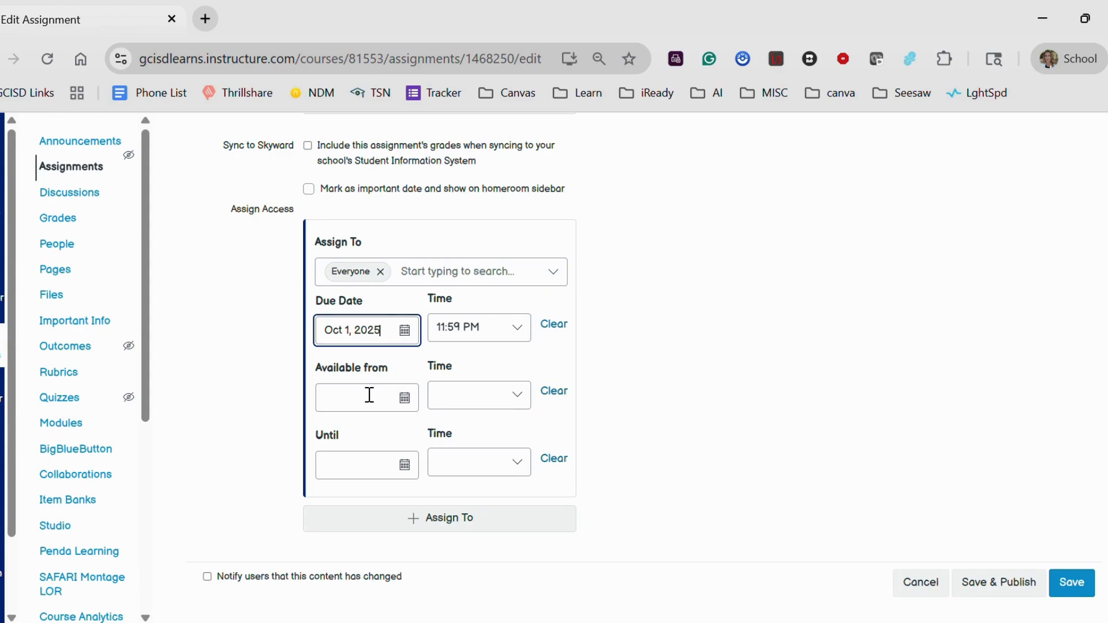
Make the assignment available from Sep 29, 2025 until Oct 3, 2025, and try to save it.
click(404, 398)
click(310, 335)
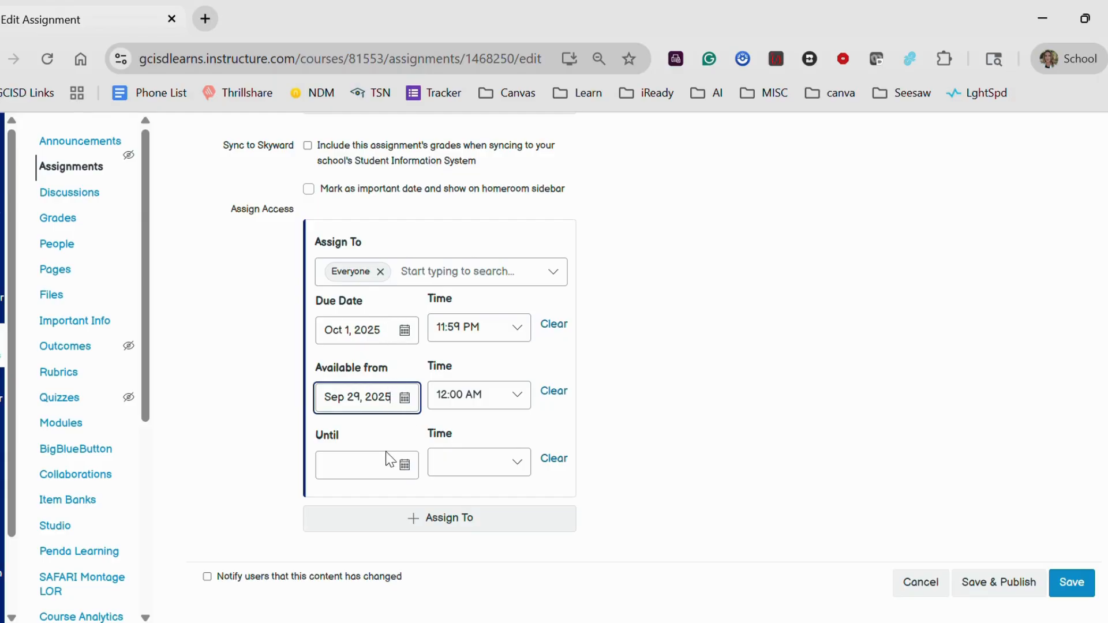
click(405, 471)
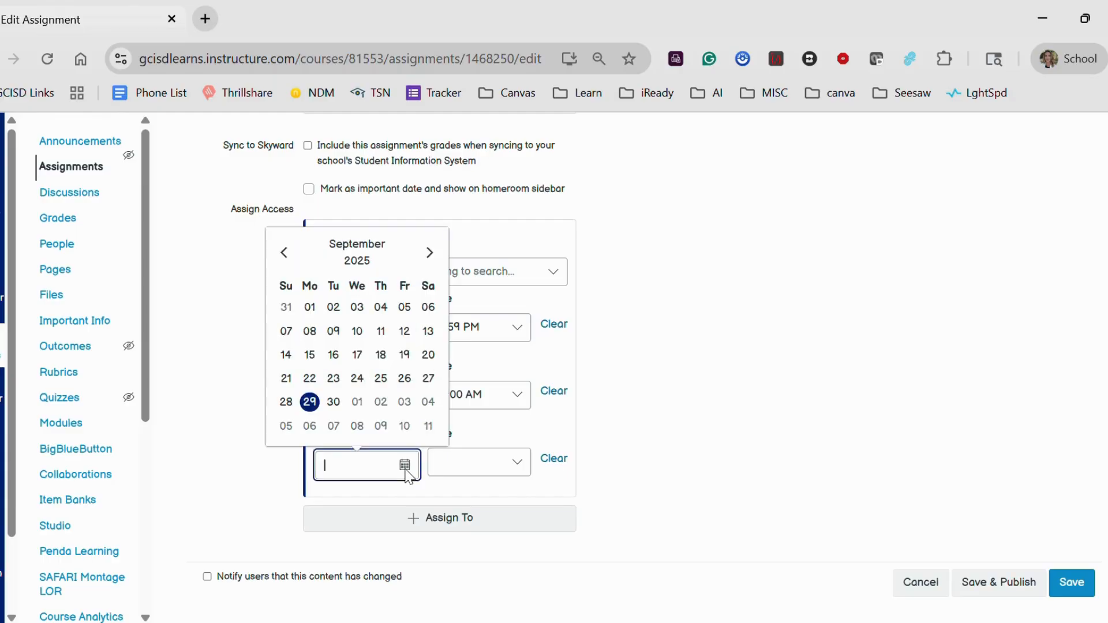
click(406, 404)
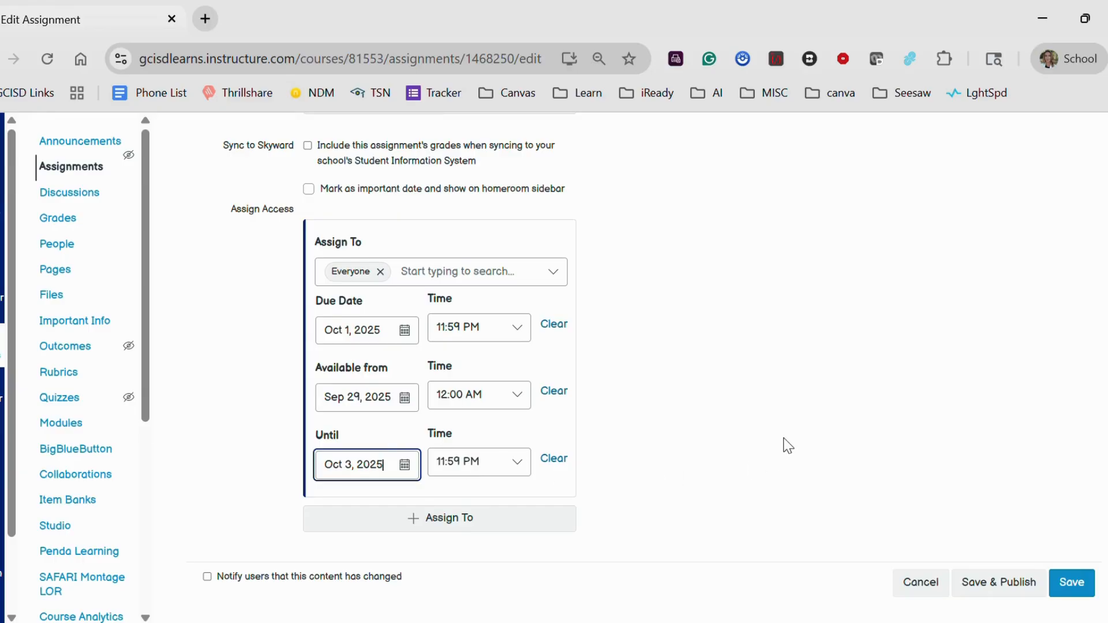
click(1071, 584)
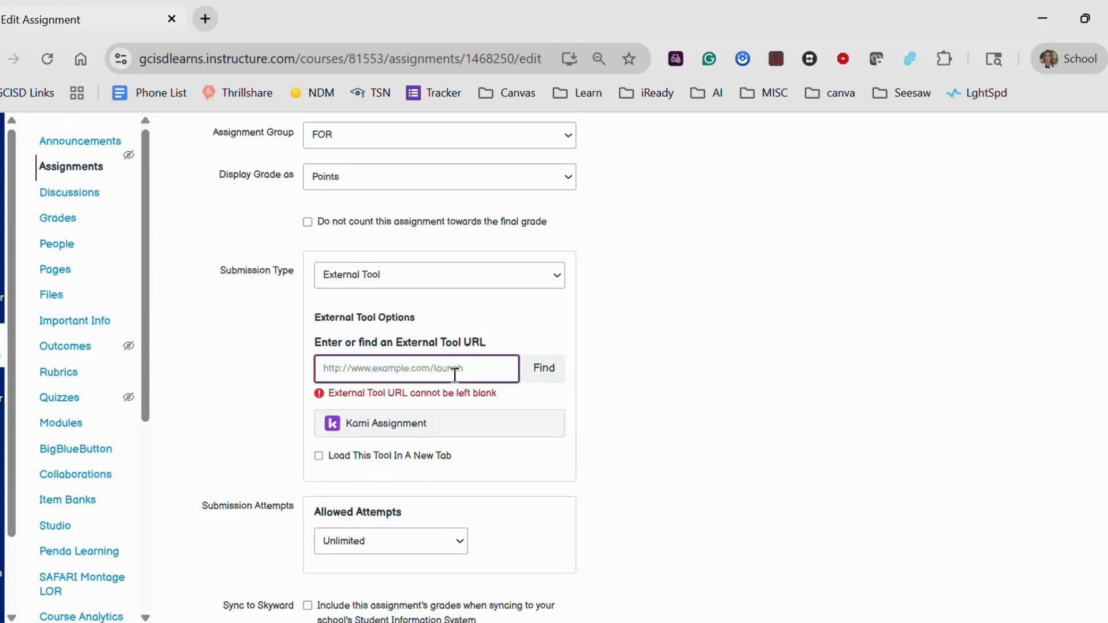
Change the submission type to No Submission and save the assignment without publishing it.
click(560, 279)
click(375, 296)
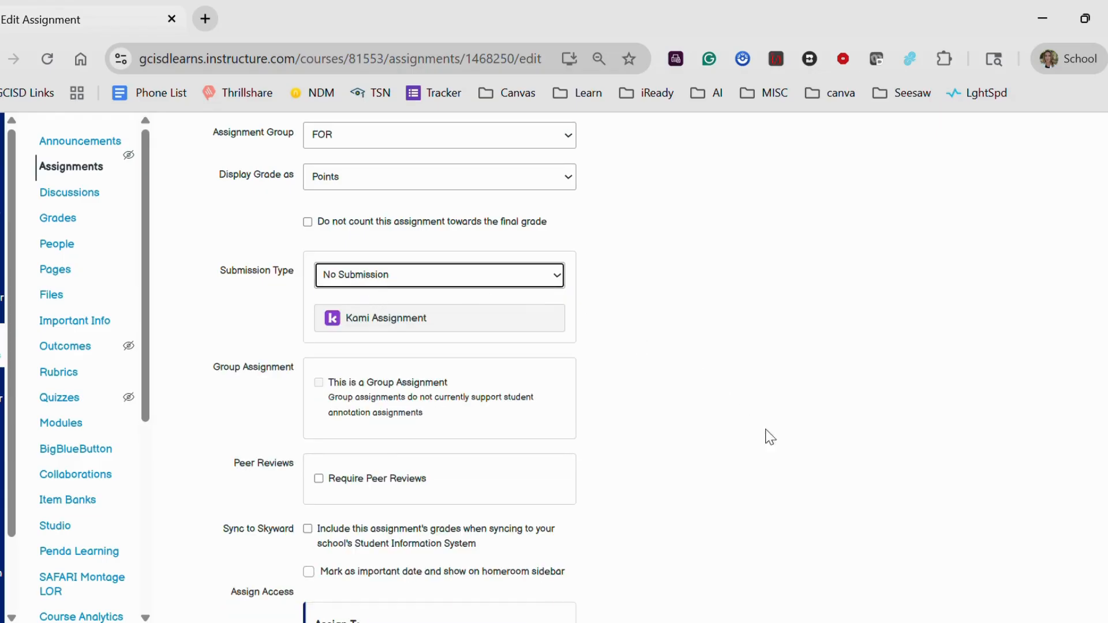
scroll(771, 437, down, 5)
click(1071, 569)
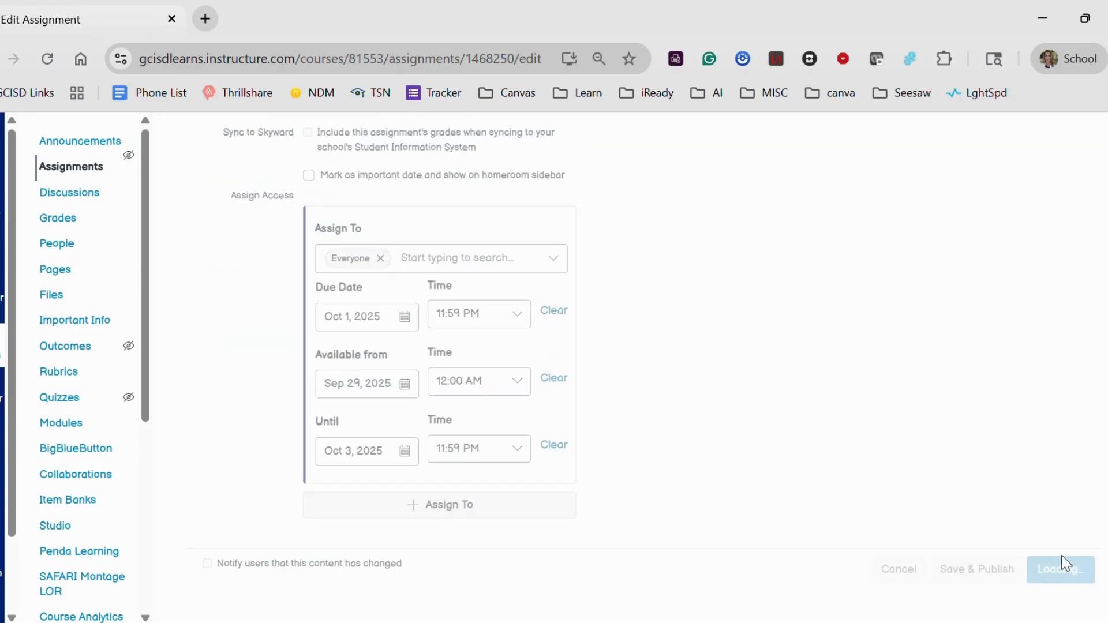